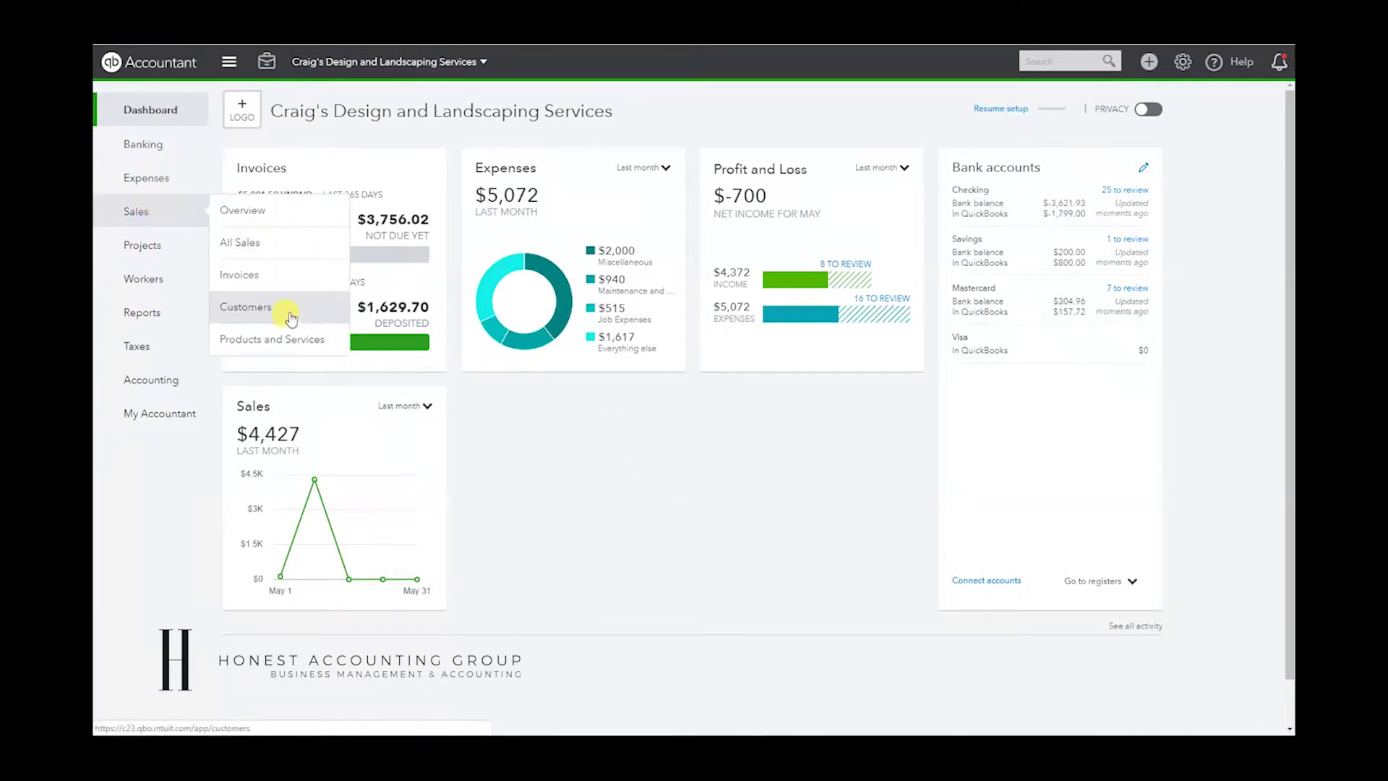
- Open Amy's Bird Sanctuary from the Customers list to see its nine transactions
left_click(290, 316)
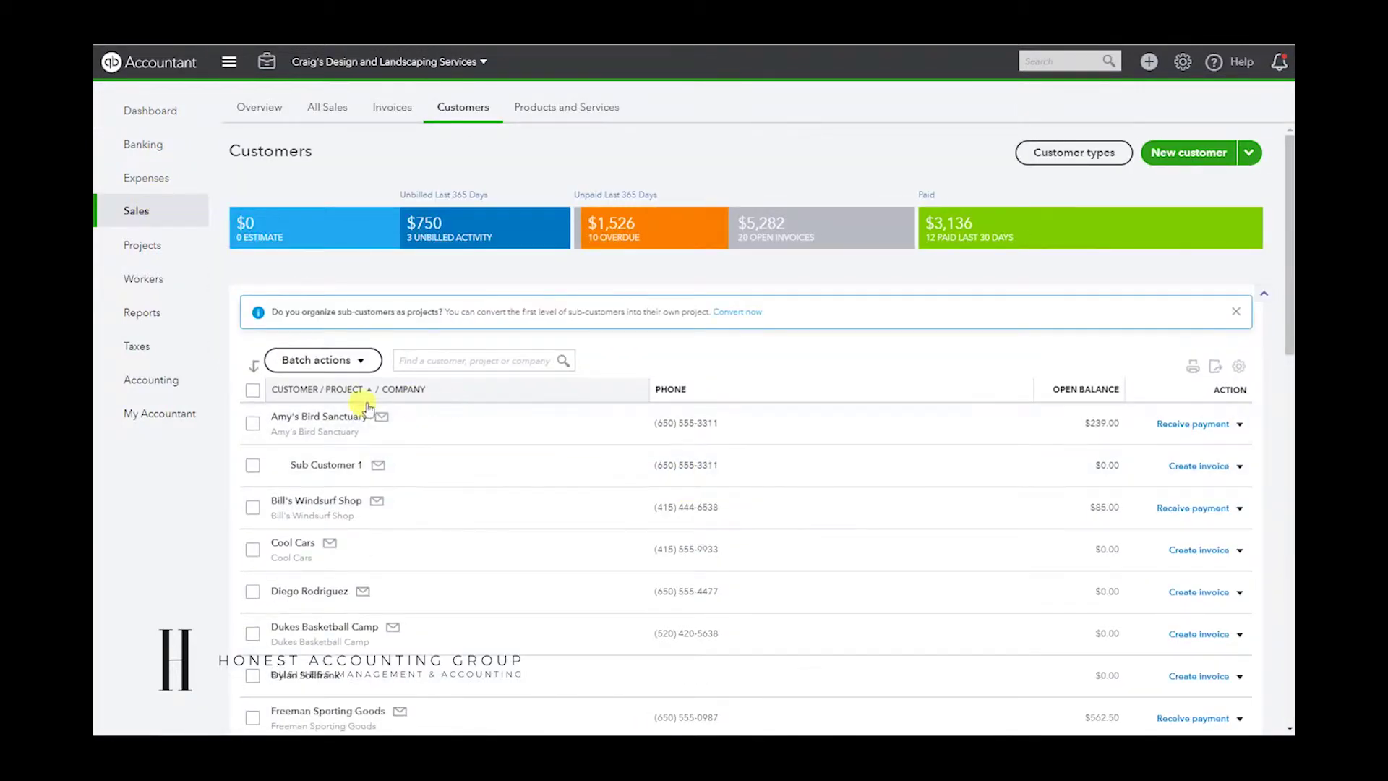
left_click(334, 416)
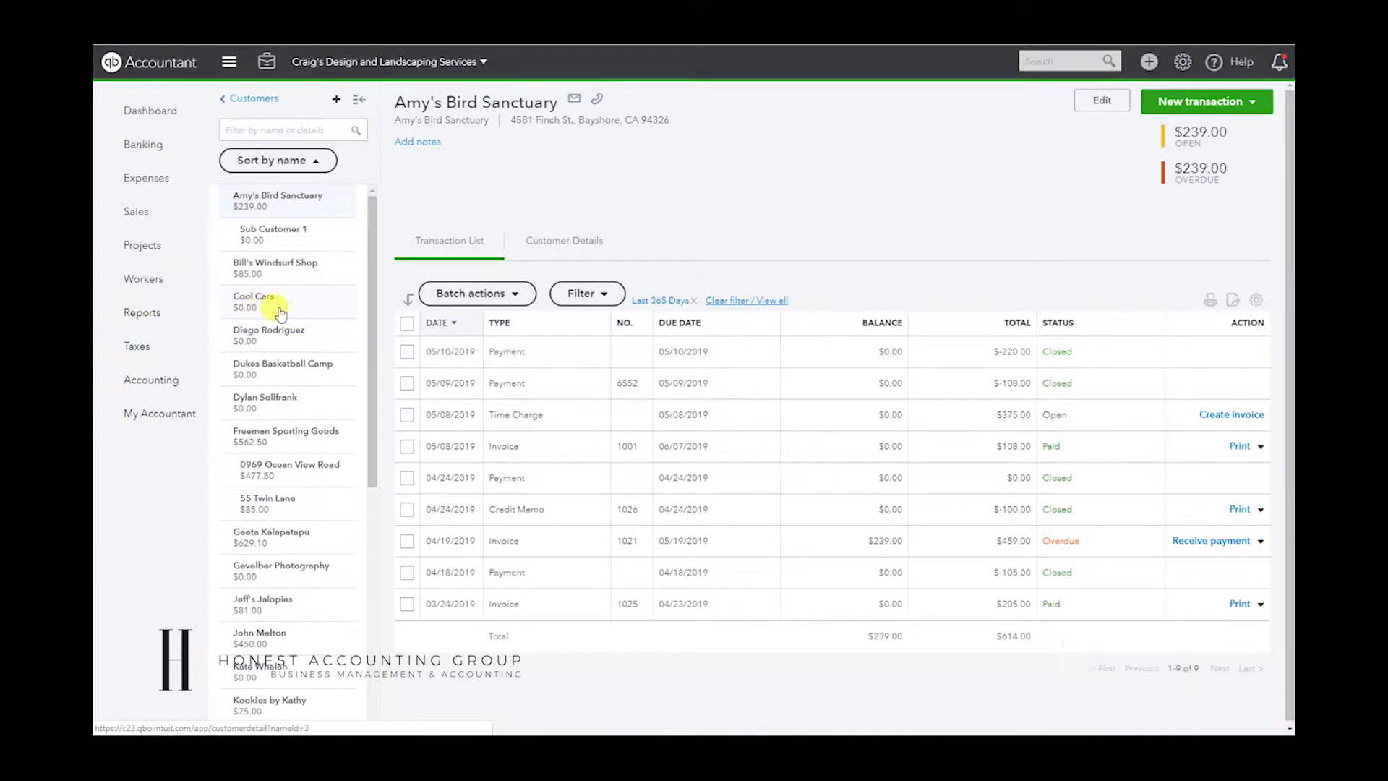
- Add new customer 'Project 1' as a Cool Cars sub-customer set to Bill with parent
left_click(336, 100)
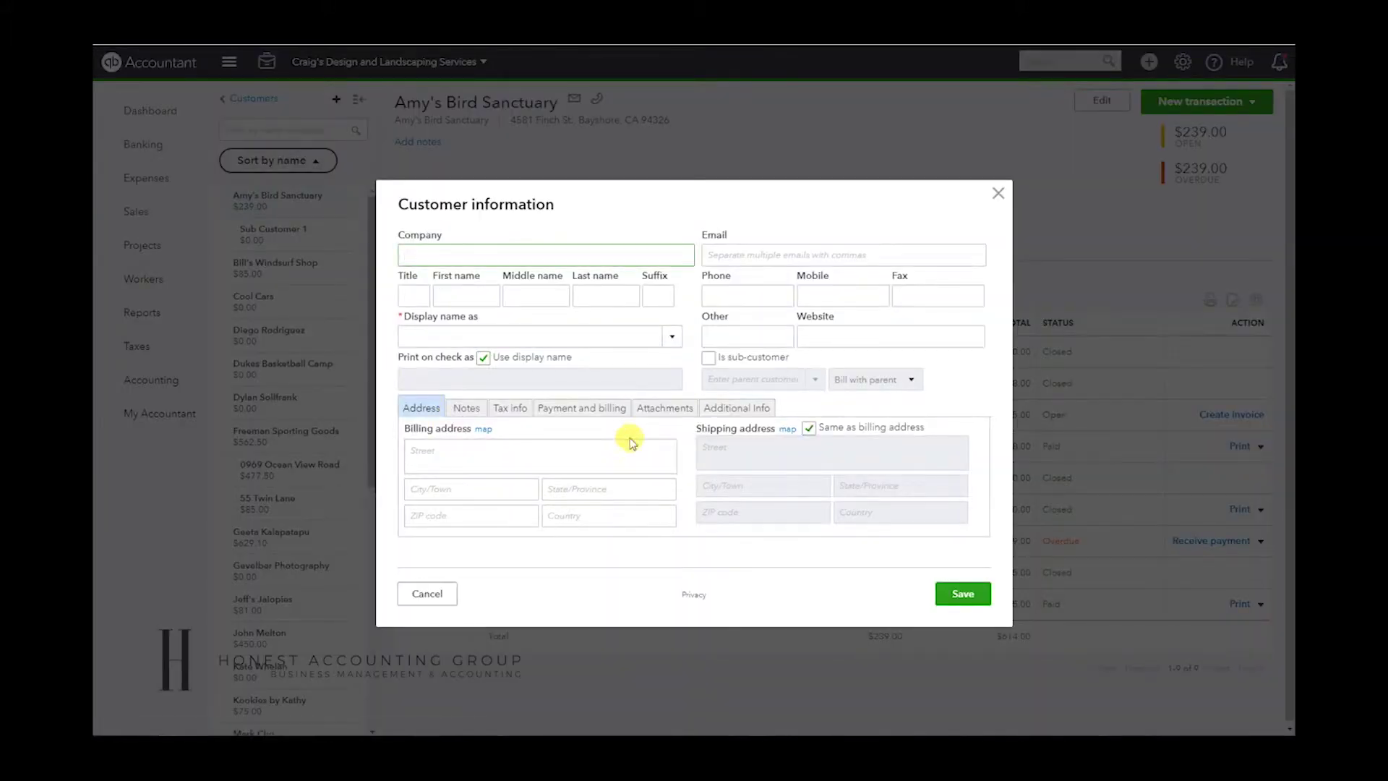
left_click(569, 340)
type("Pr")
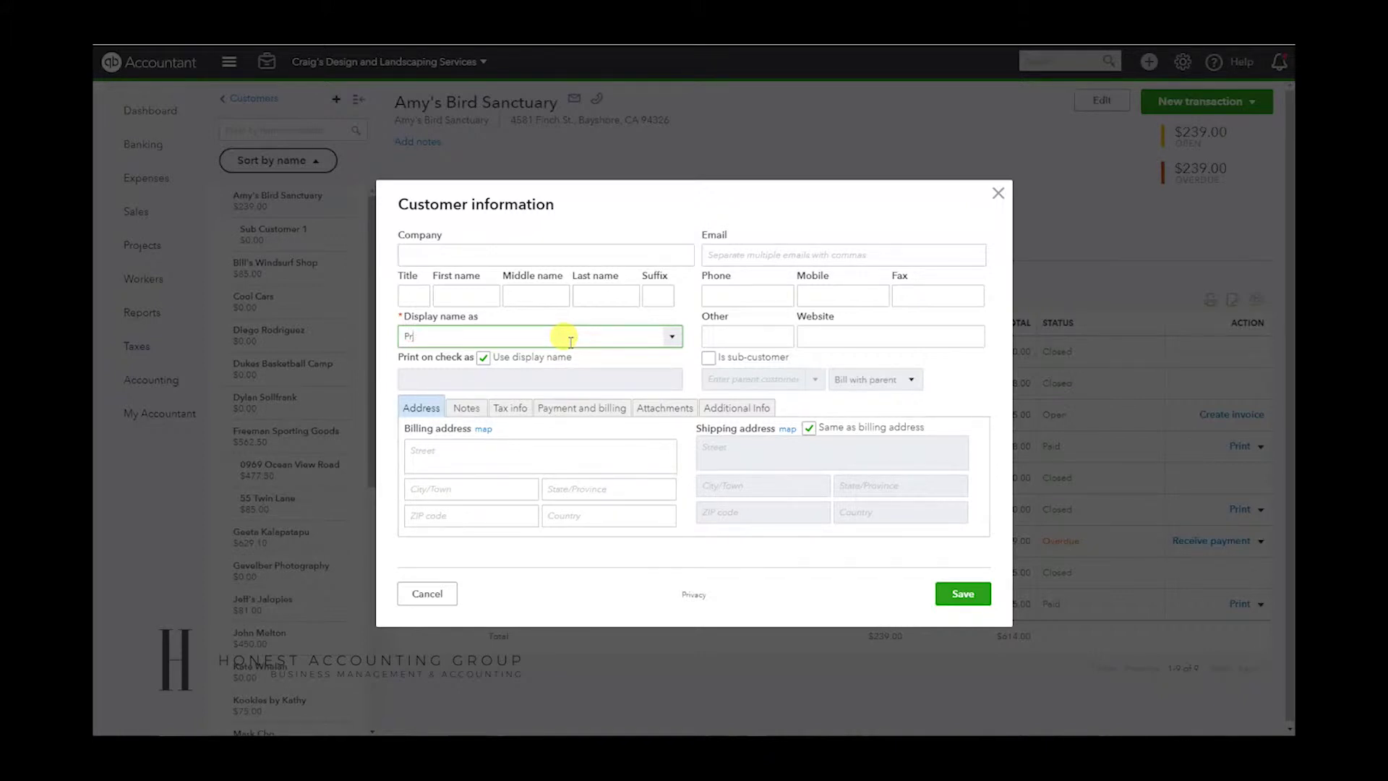
type("oject 1")
left_click(708, 358)
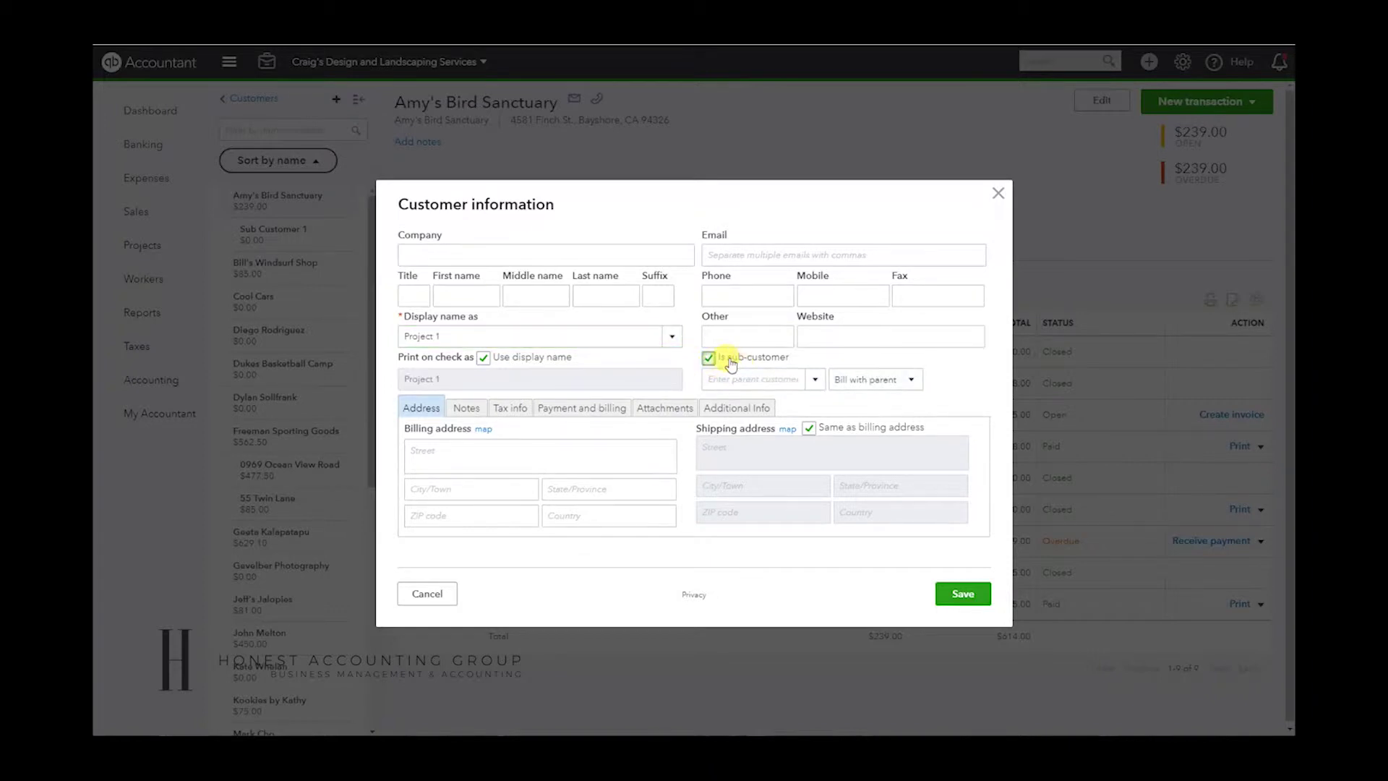
left_click(751, 379)
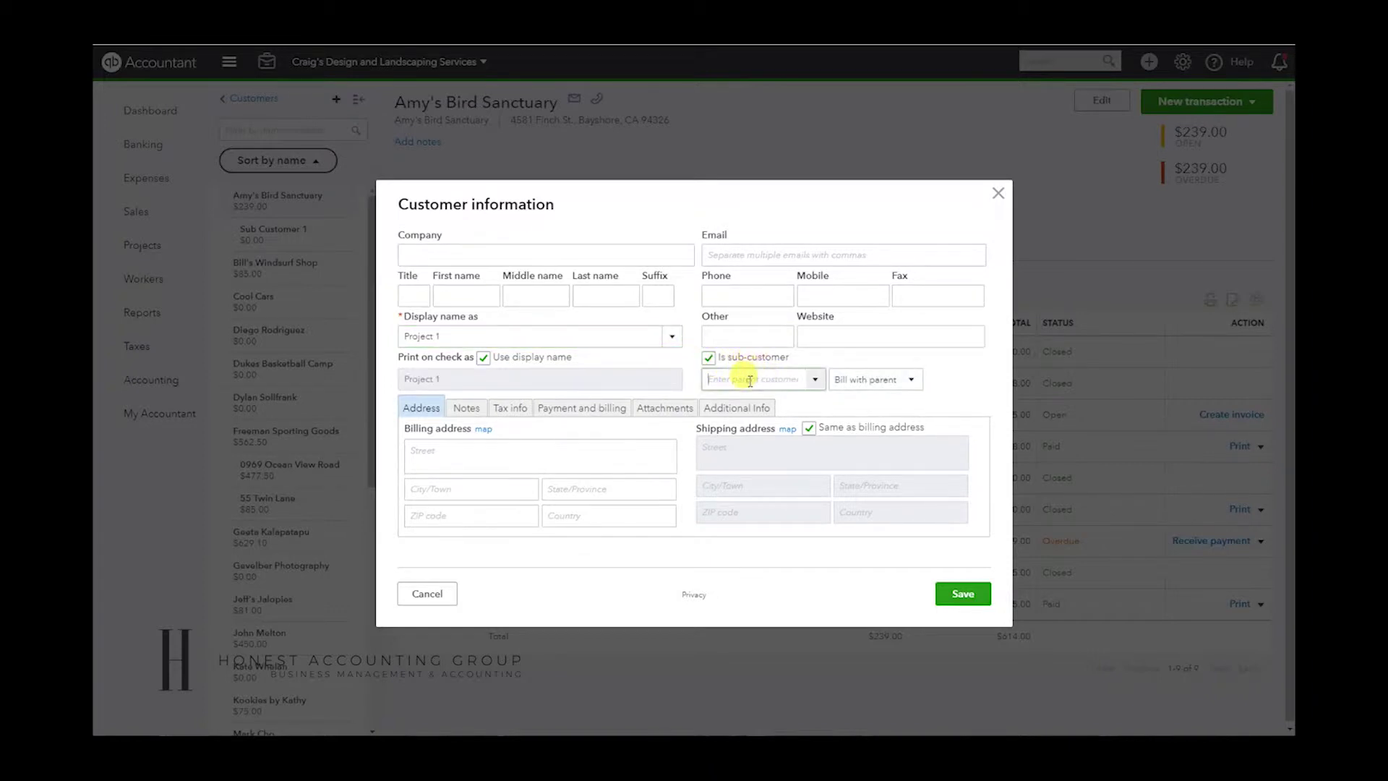
type("Cool Cars")
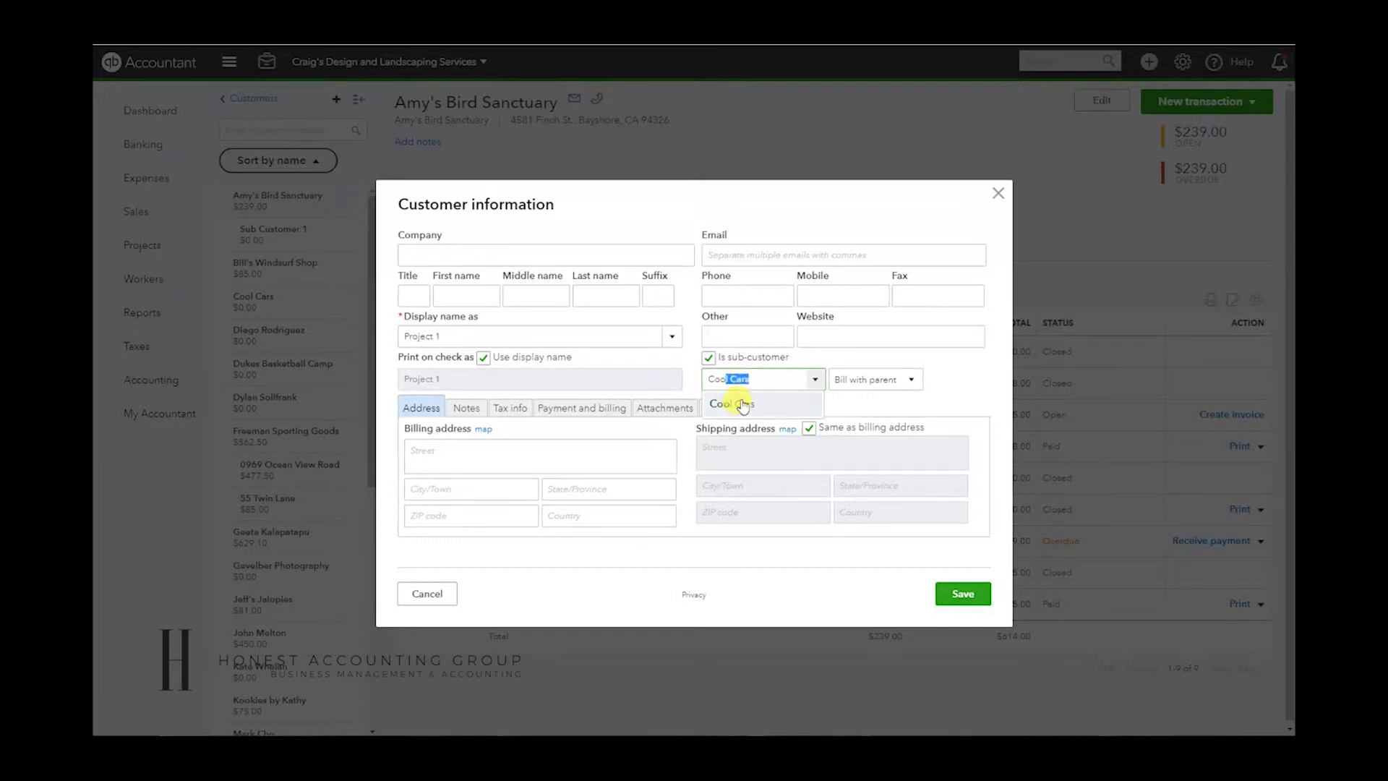
left_click(736, 402)
left_click(915, 380)
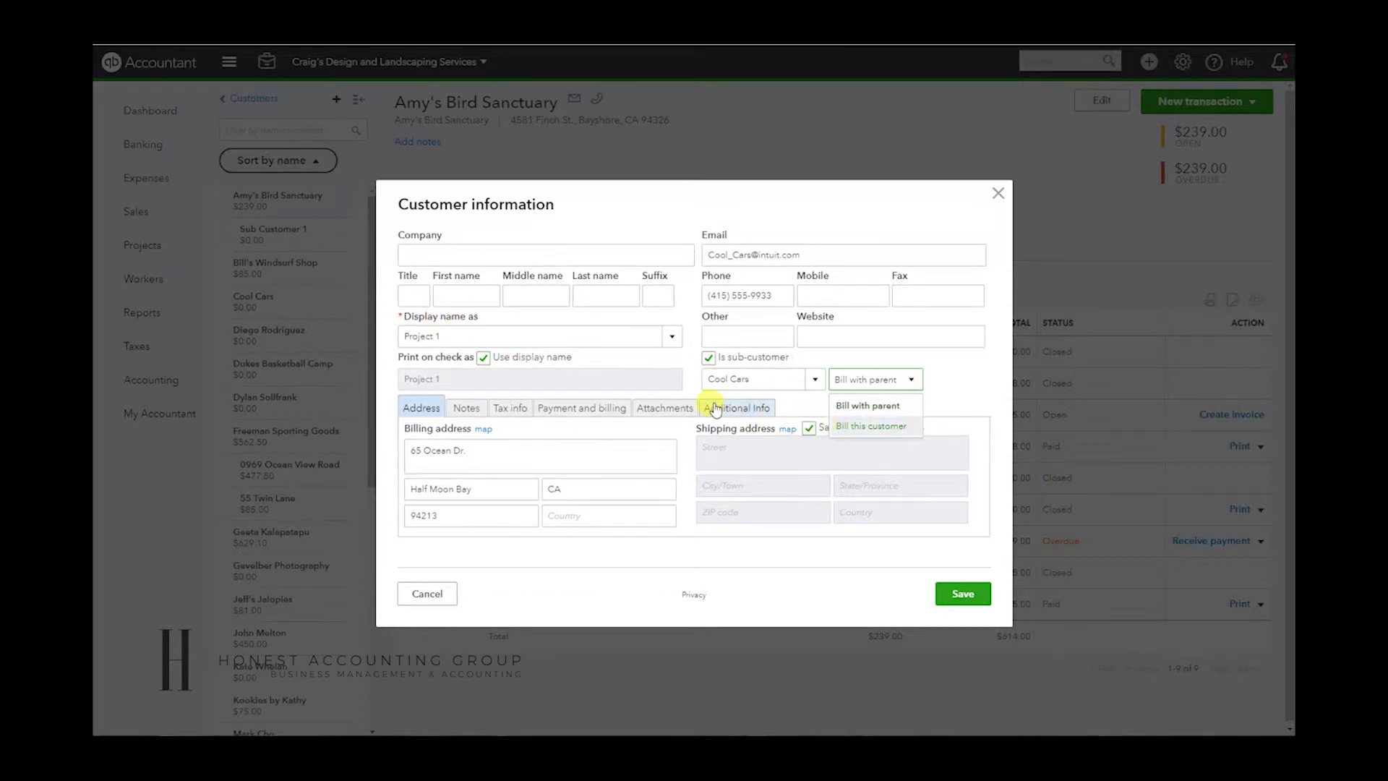
left_click(844, 404)
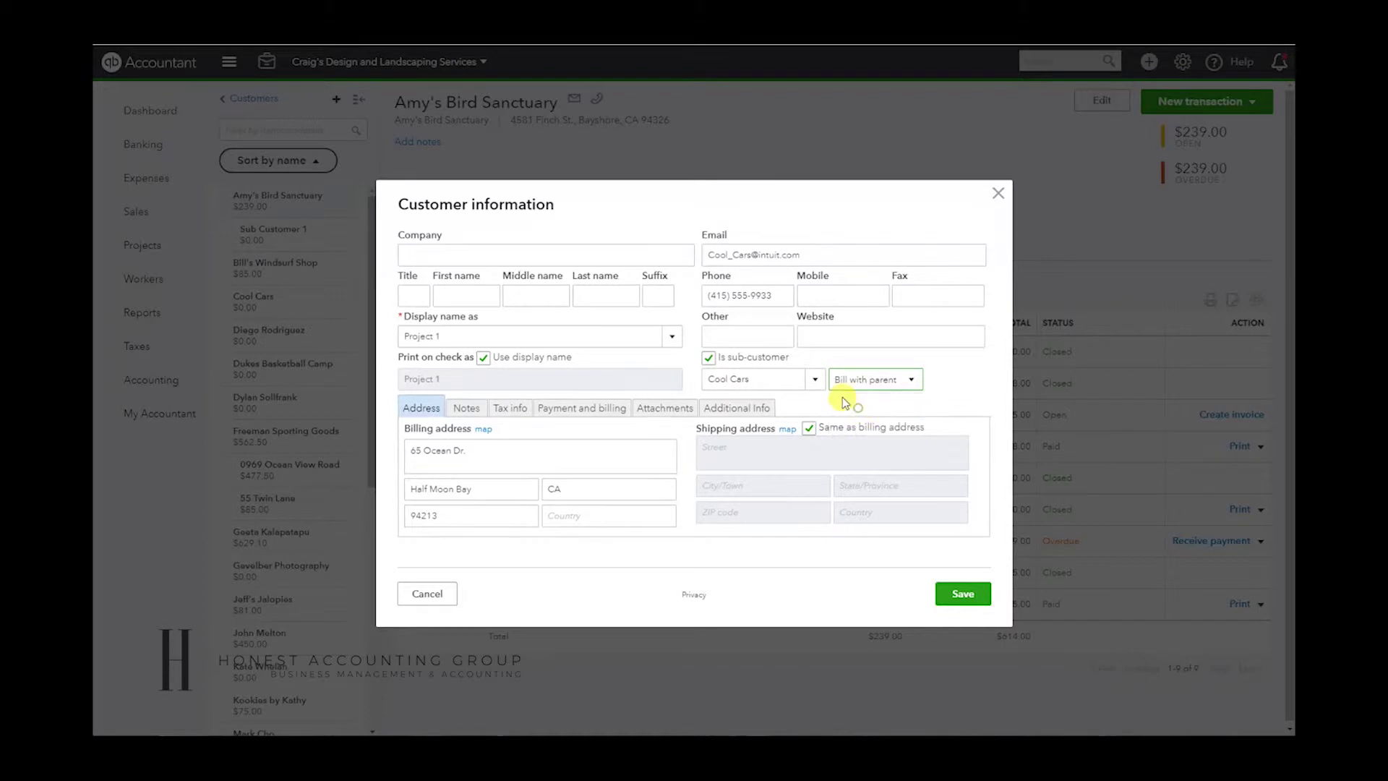
- Save the Project 1 sub-customer and start new check number 72
left_click(947, 593)
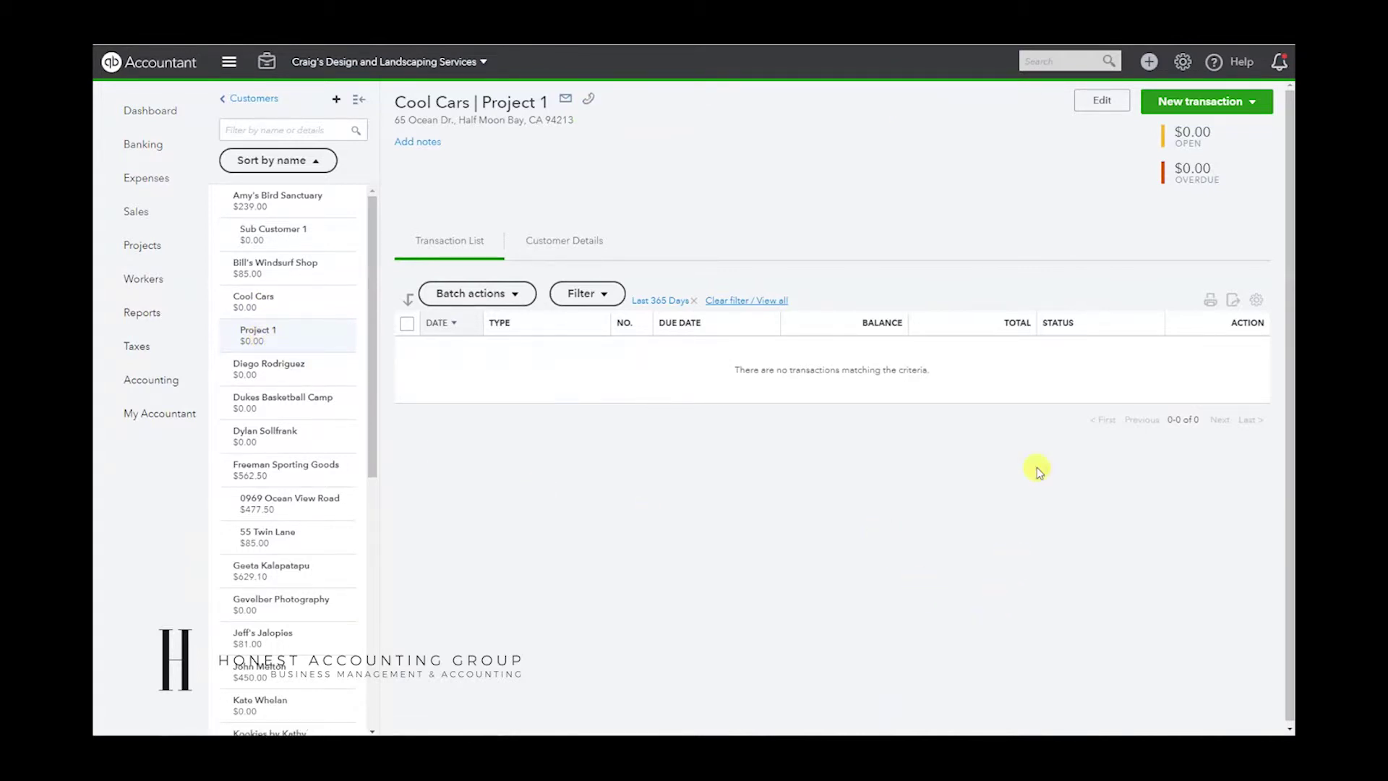
left_click(1149, 62)
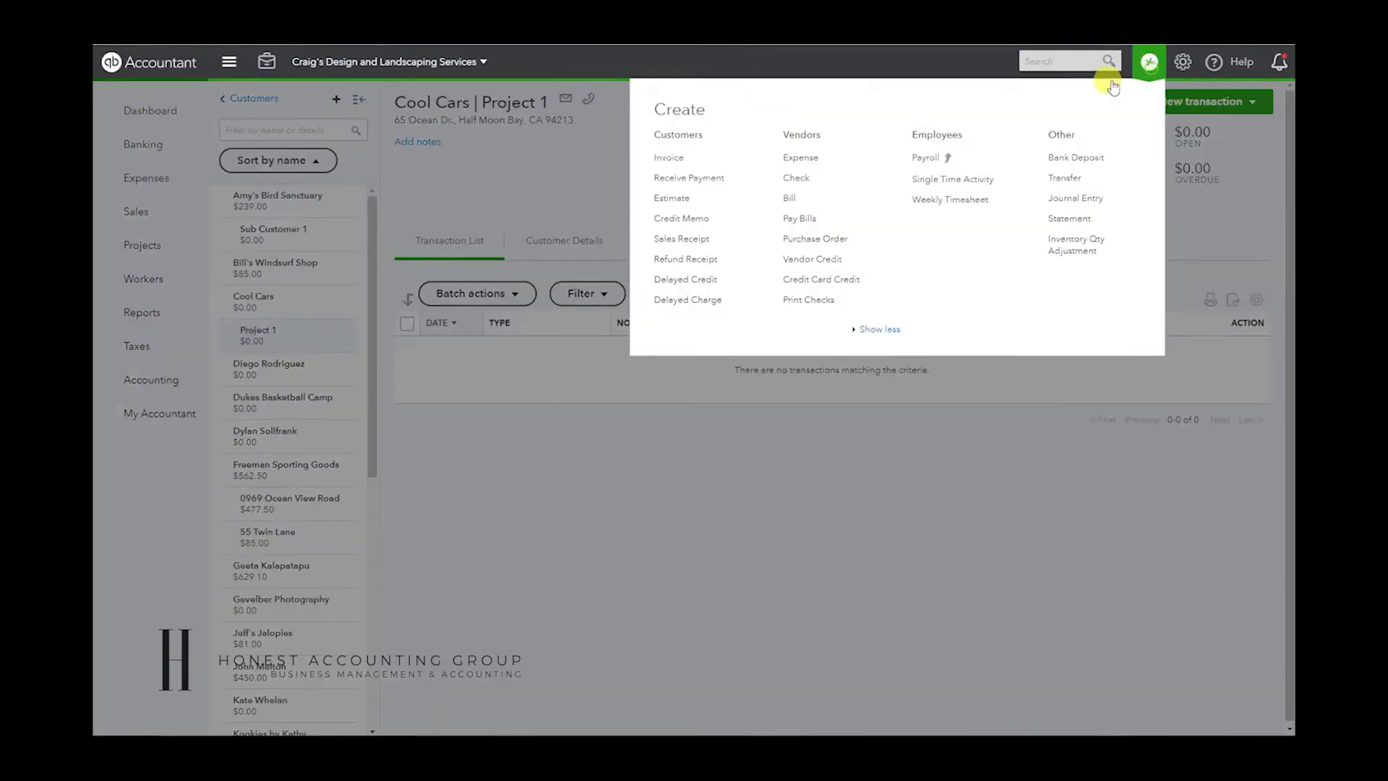
left_click(804, 180)
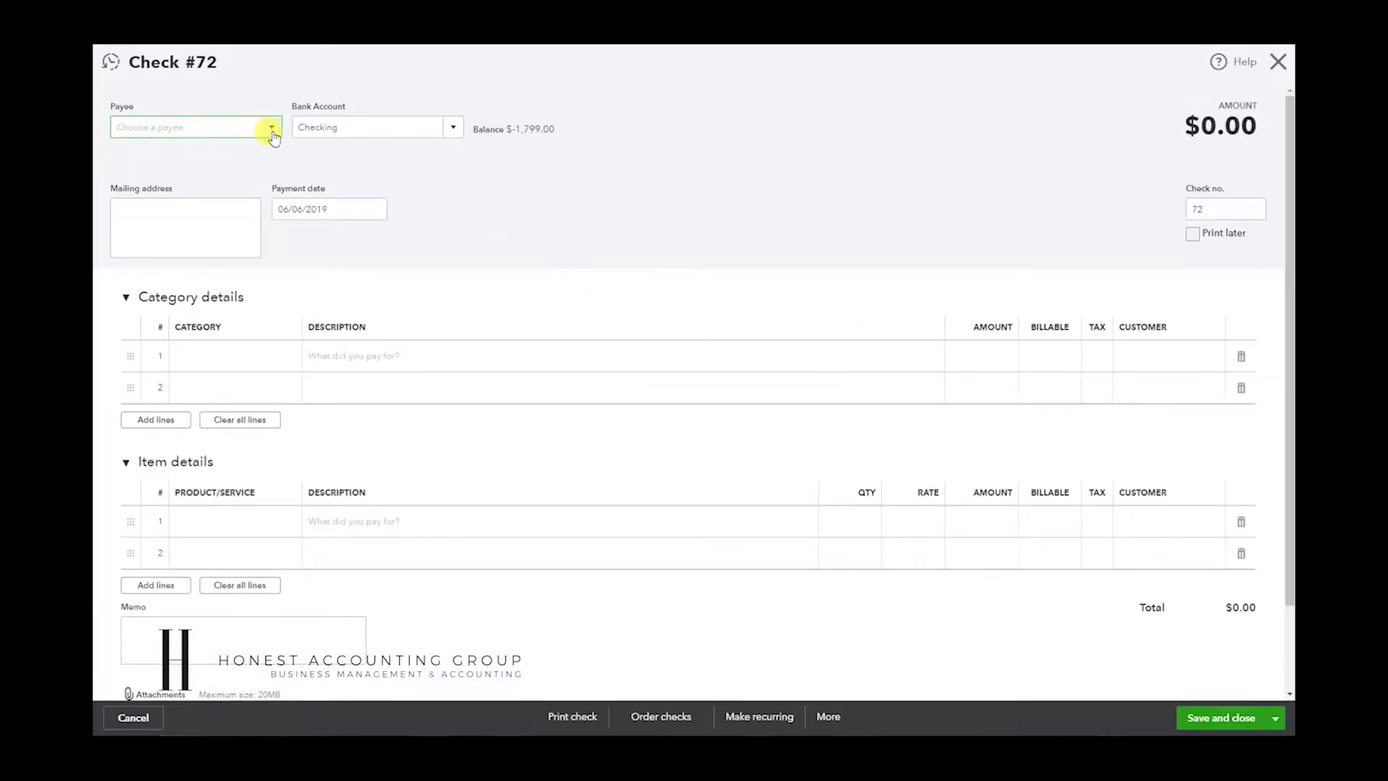
- Save check 72 to Books by Bessie for $1,500 Office Expenses, billable to Cool Cars:Project 1
left_click(264, 128)
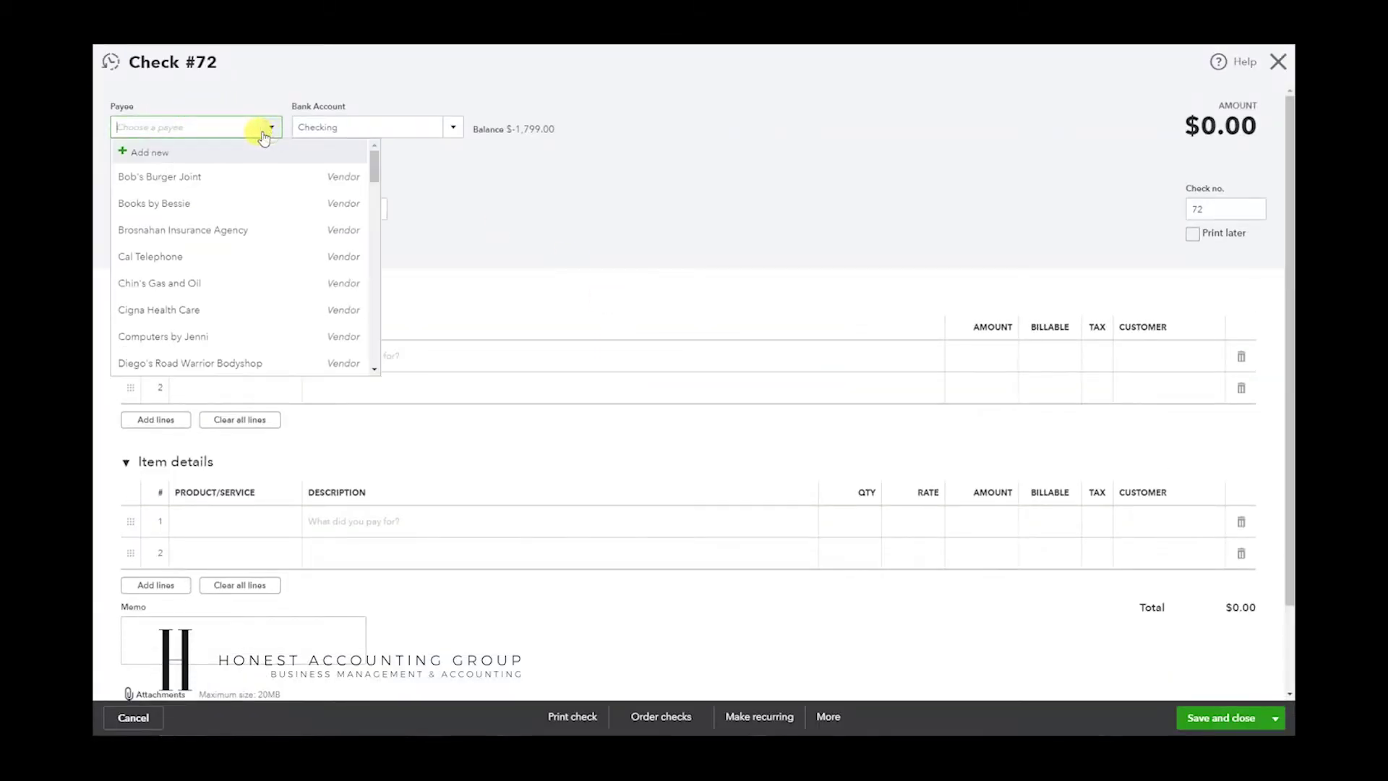
left_click(232, 213)
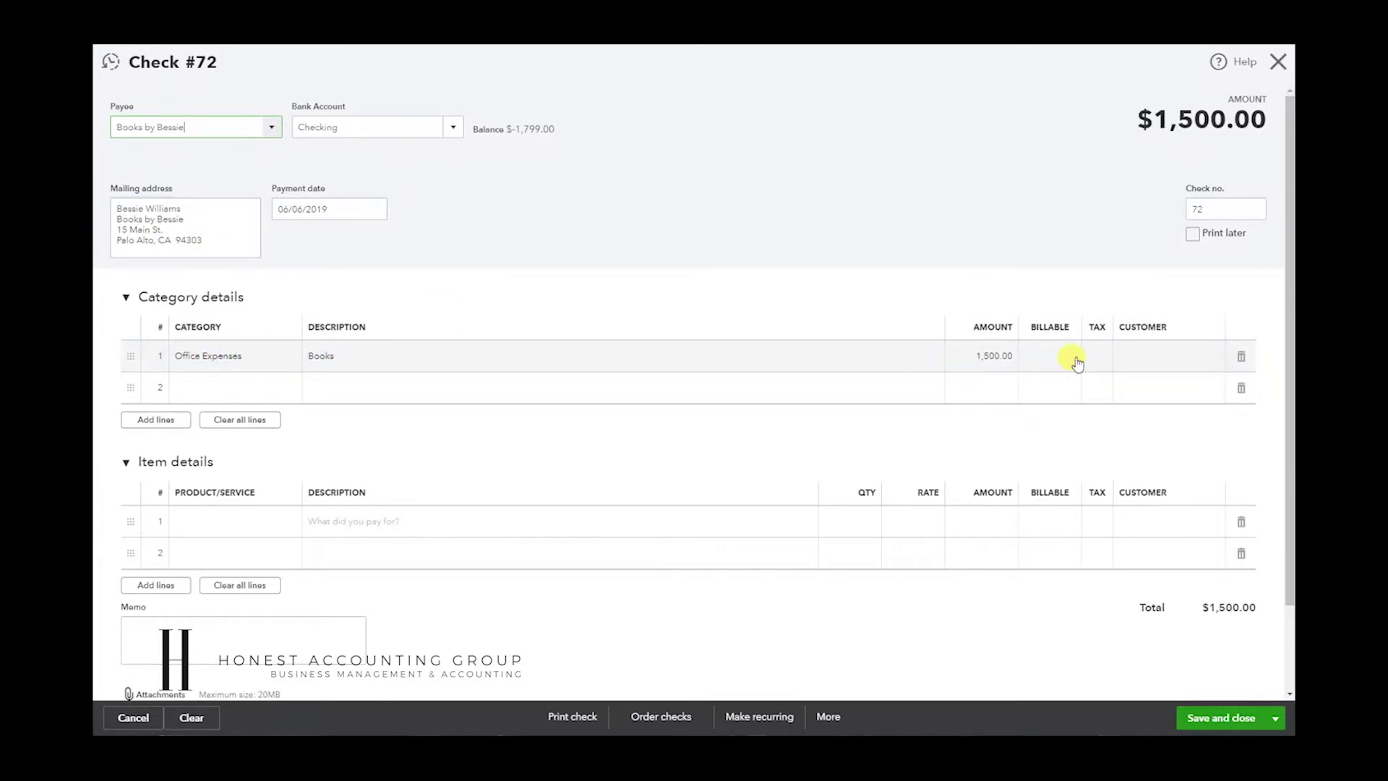
left_click(1049, 358)
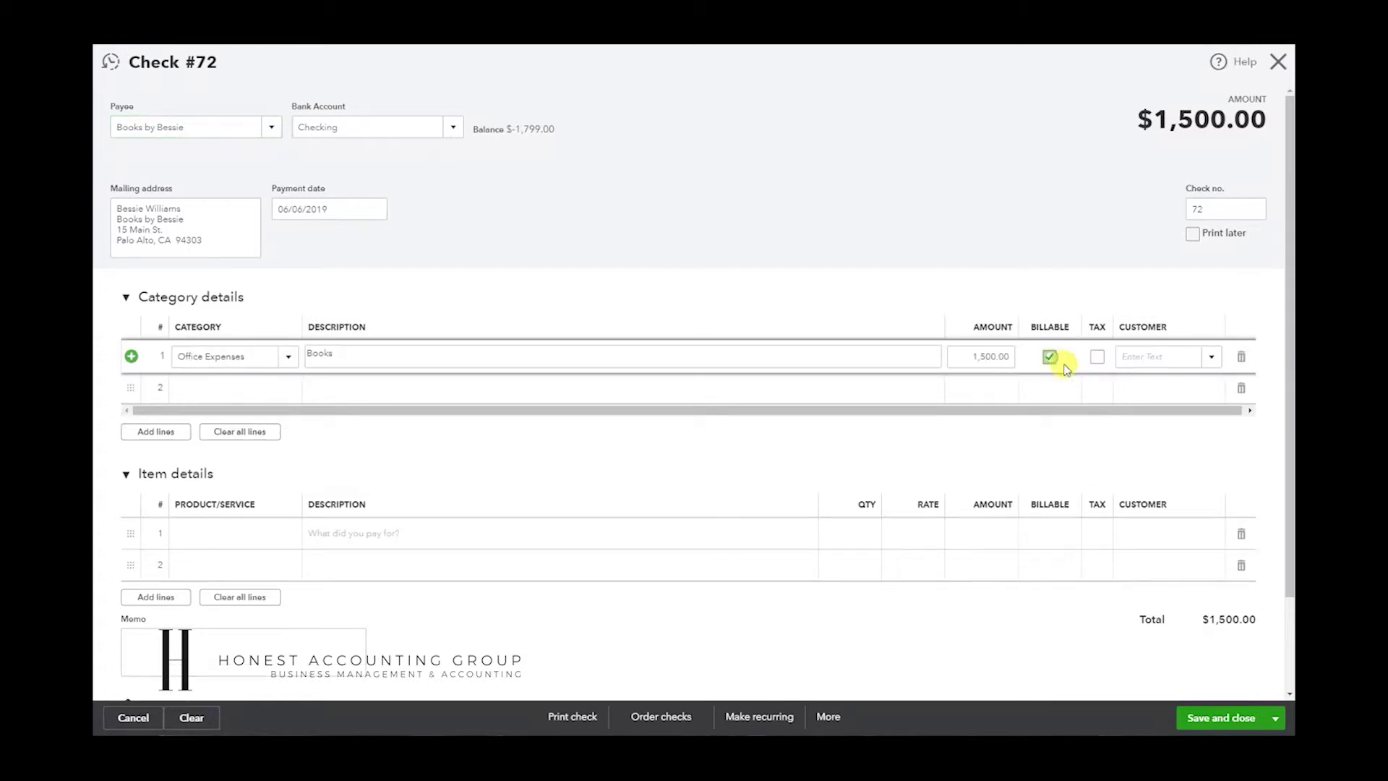
left_click(1133, 358)
type("Cool")
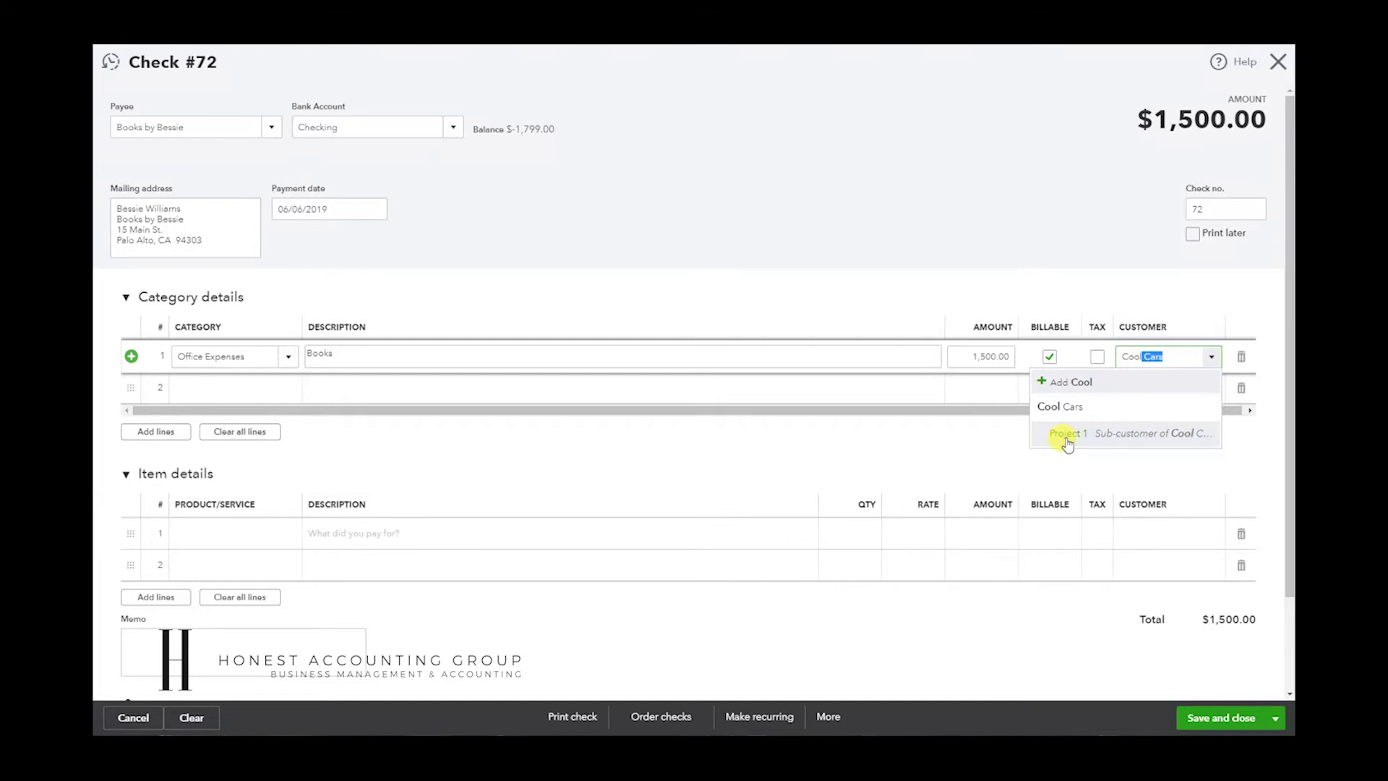
left_click(1068, 437)
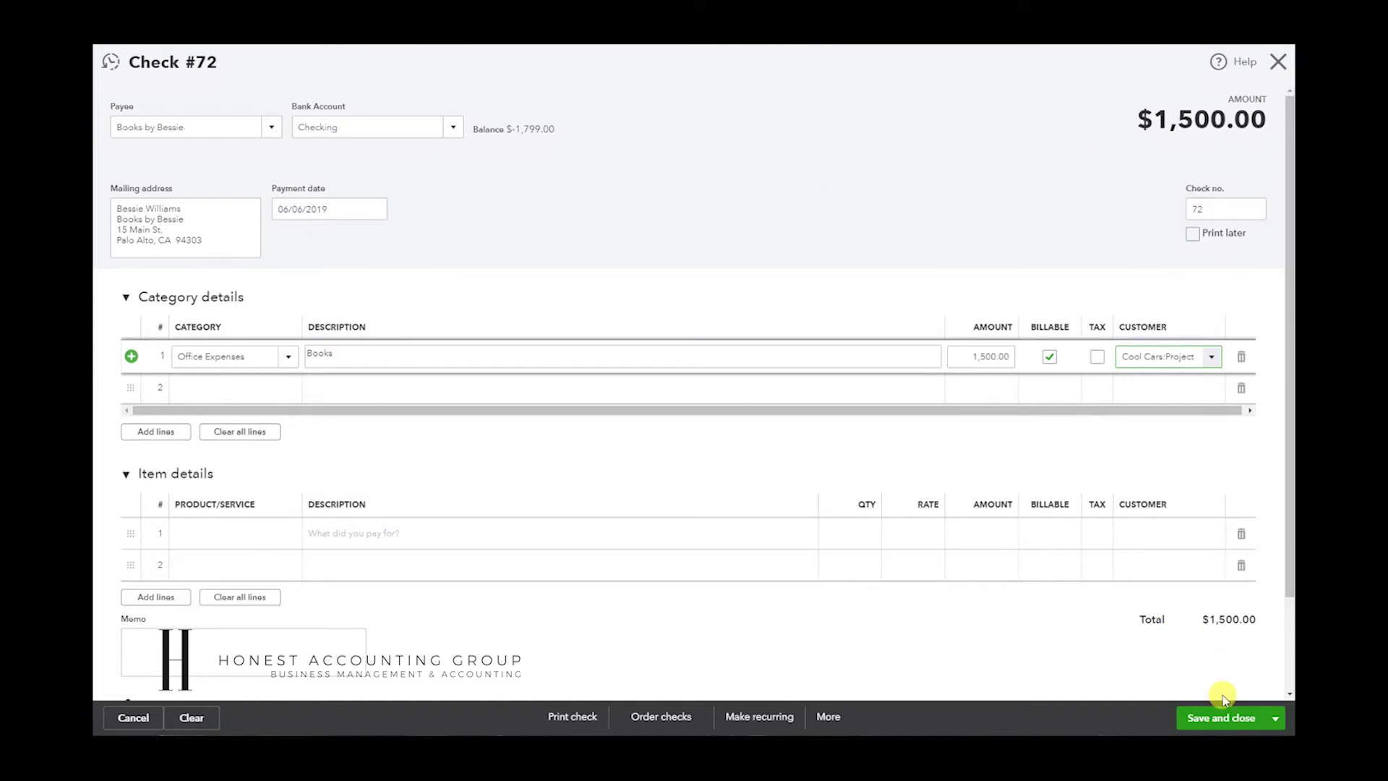
left_click(1209, 718)
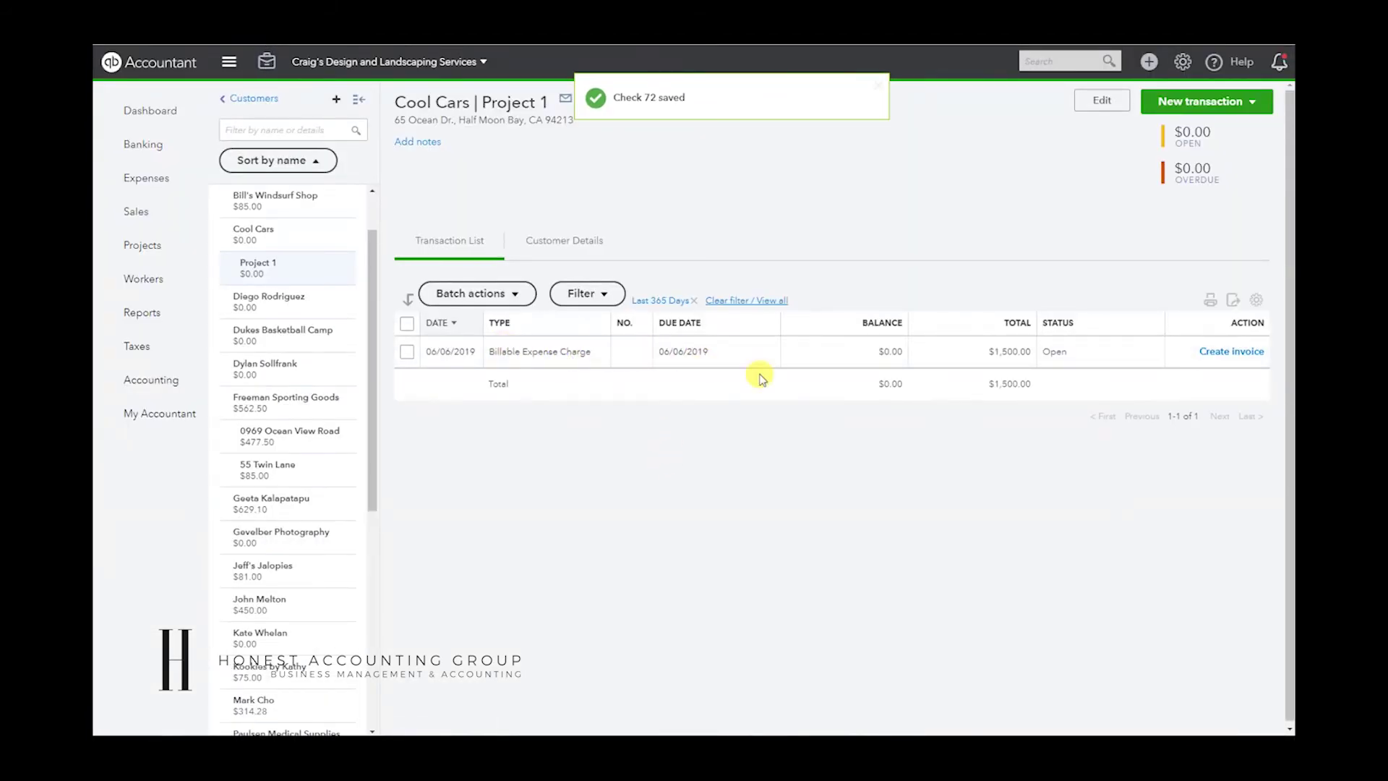
left_click(300, 272)
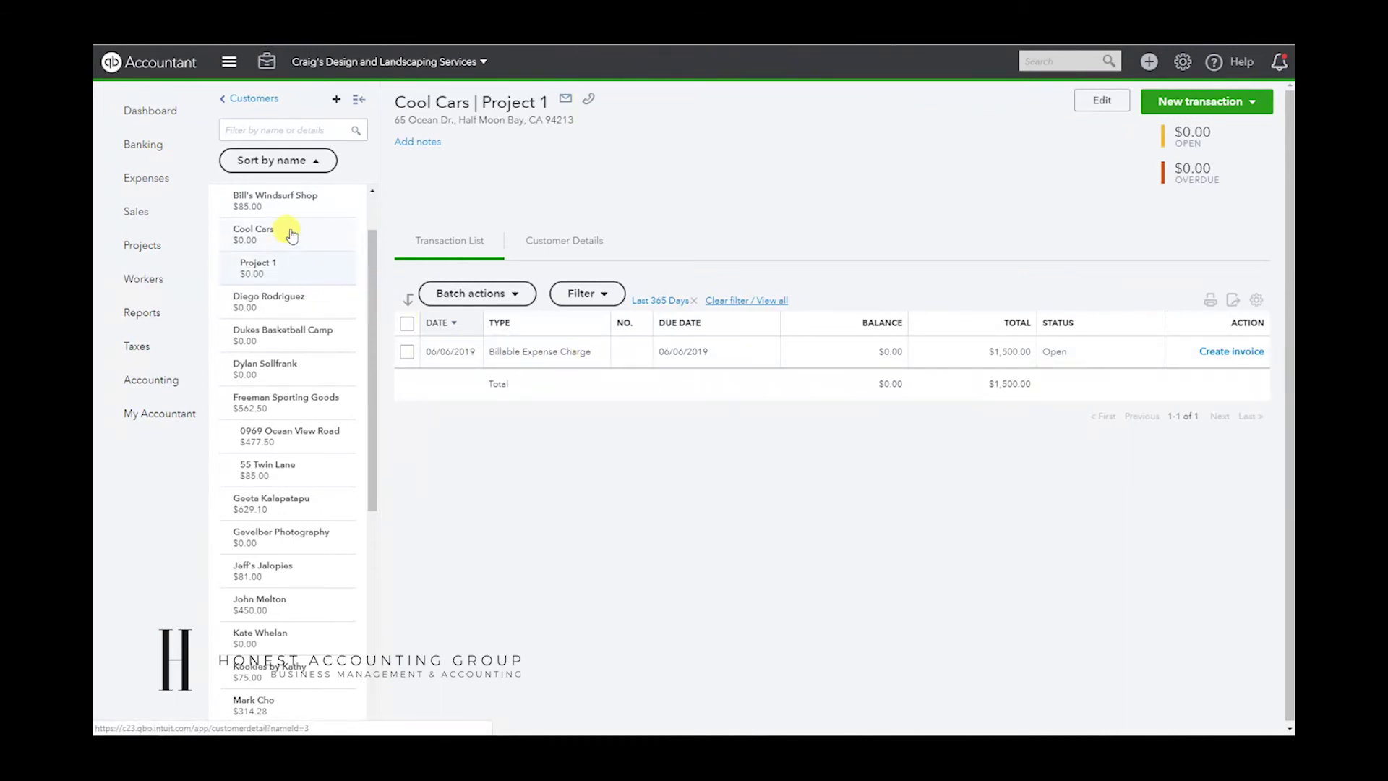
left_click(295, 242)
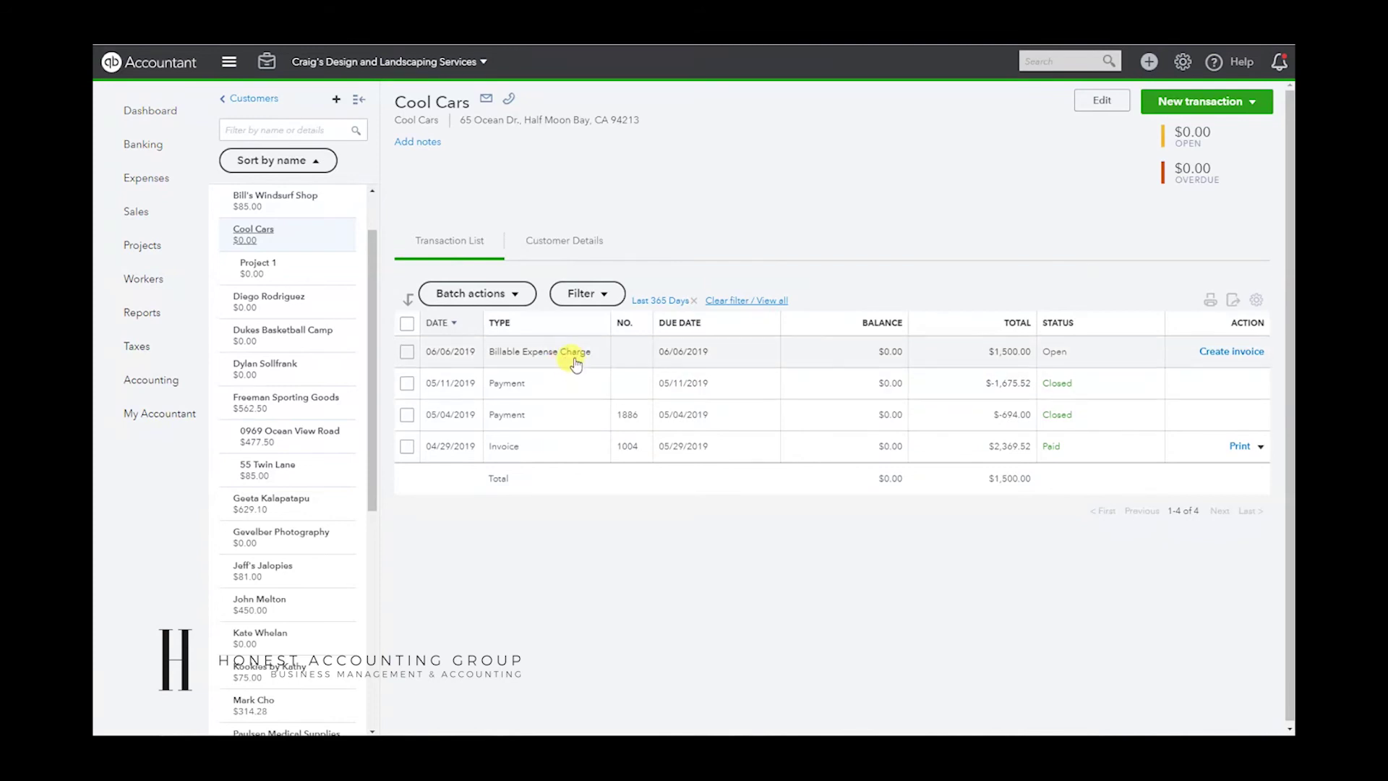
left_click(293, 269)
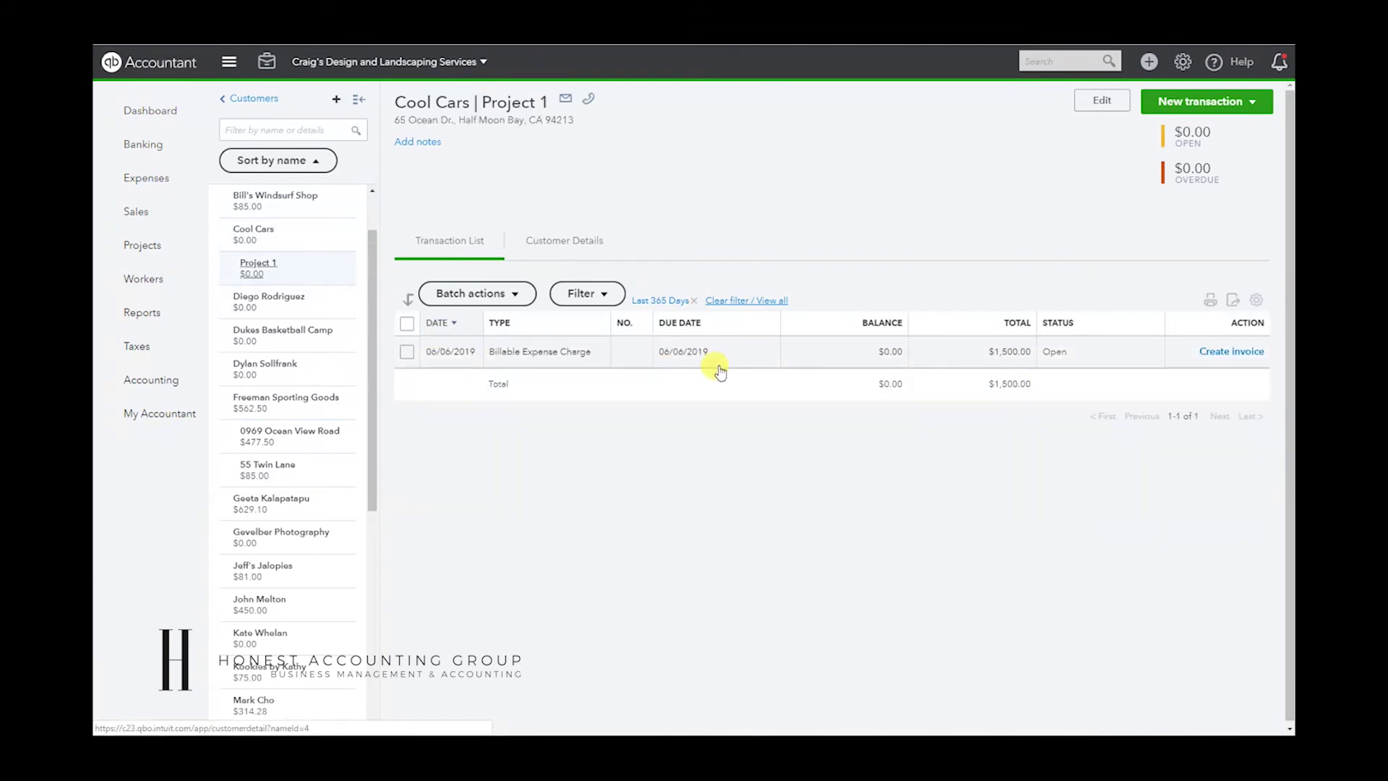